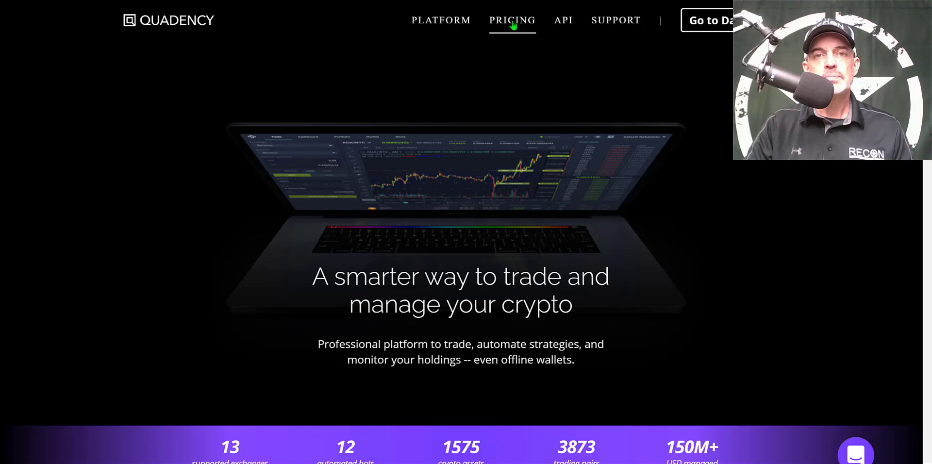
- Show the Pricing page down to the exchange bonus offers, including KuCoin's free Pro months
left_click(512, 25)
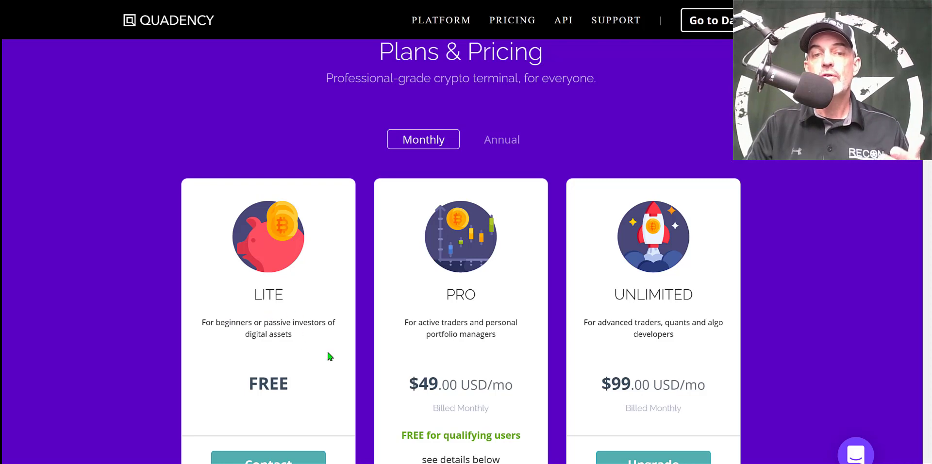
scroll(473, 206, "down", 2)
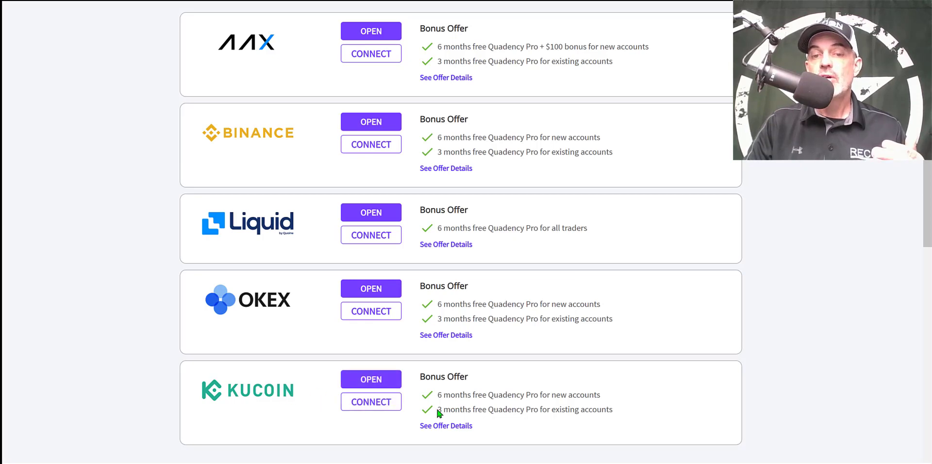
- Highlight KuCoin's free Pro month offers for existing and new accounts
left_click_drag(449, 411, 608, 411)
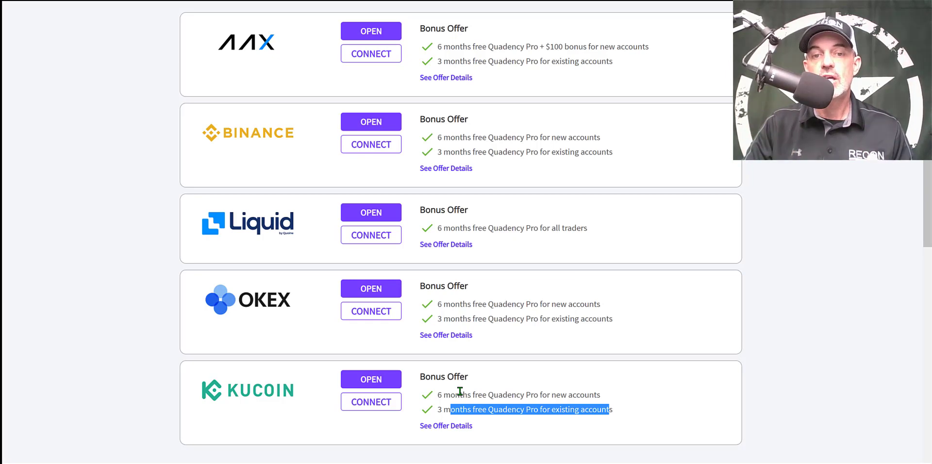
left_click(458, 391)
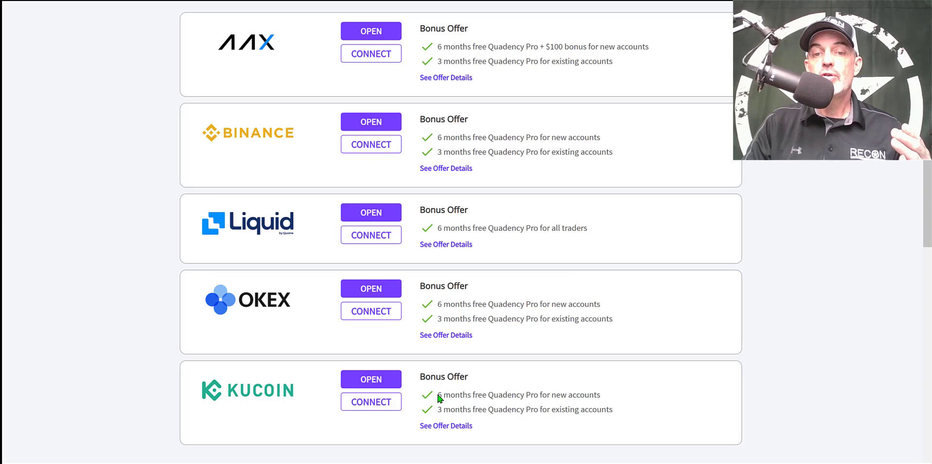
left_click_drag(438, 394, 600, 395)
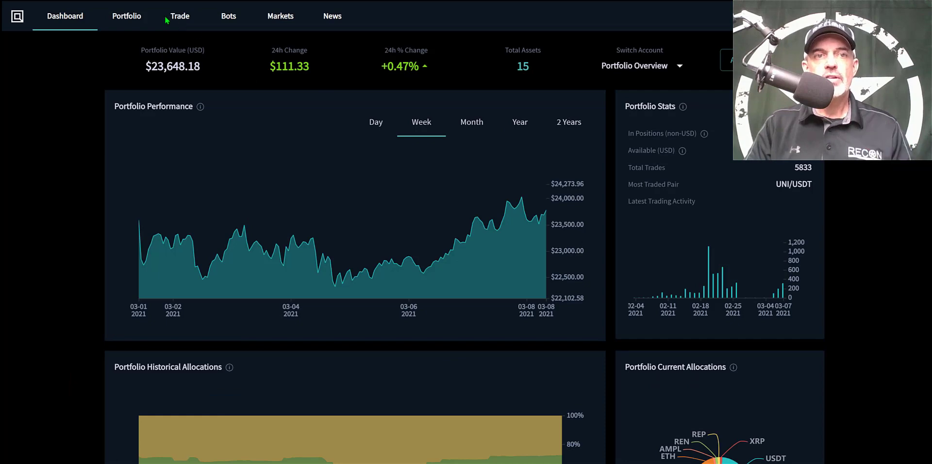
- Browse the Available Bots list down to the Bollinger Bands v2 strategy
left_click(230, 20)
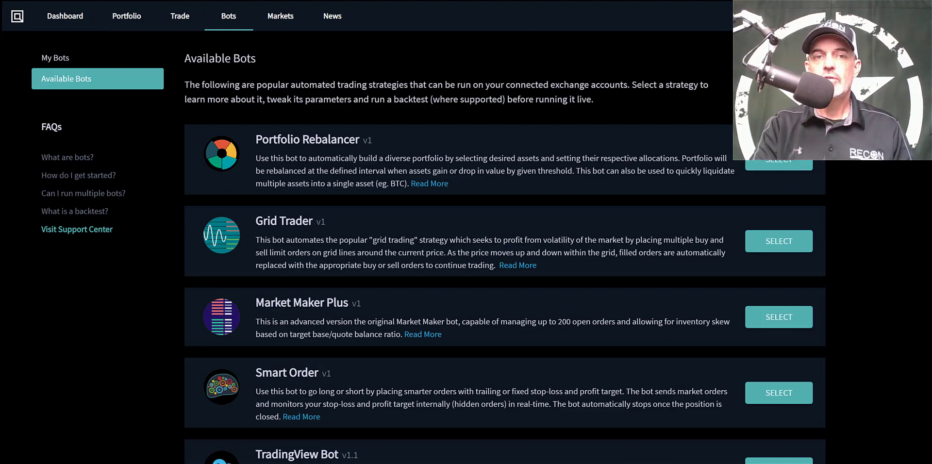
scroll(710, 148, "down", 1)
scroll(505, 243, "down", 5)
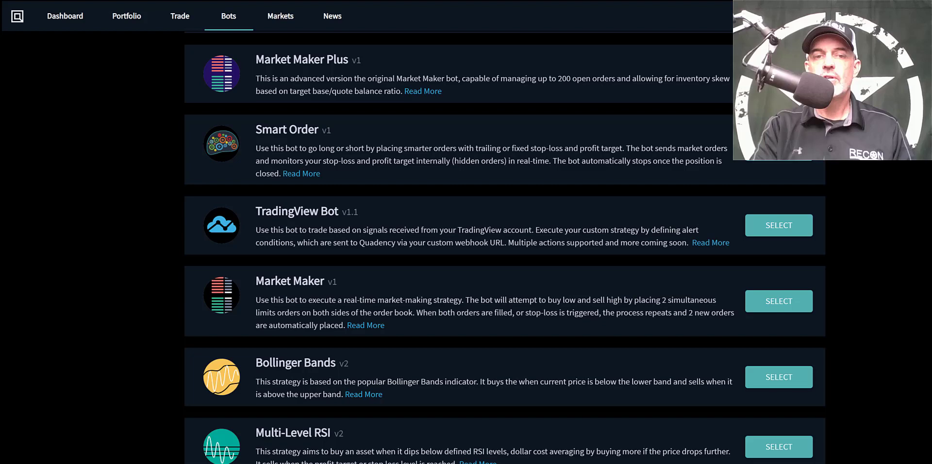
scroll(291, 325, "down", 1)
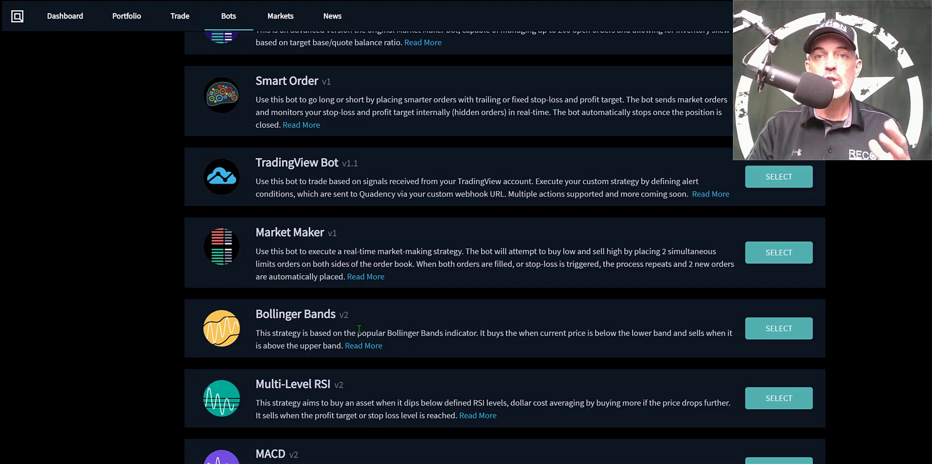
- Select Bollinger Bands v2, name the configuration RECON BB, and set the exchange to KuCoin
left_click(771, 331)
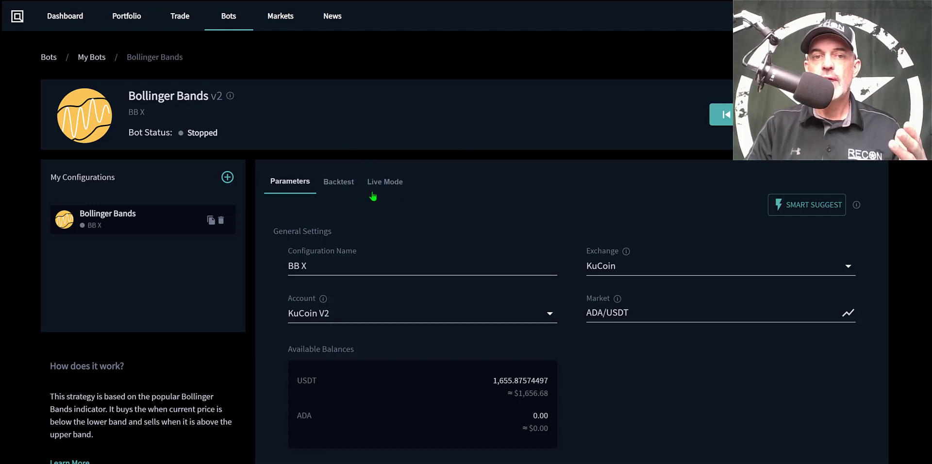
left_click(309, 263)
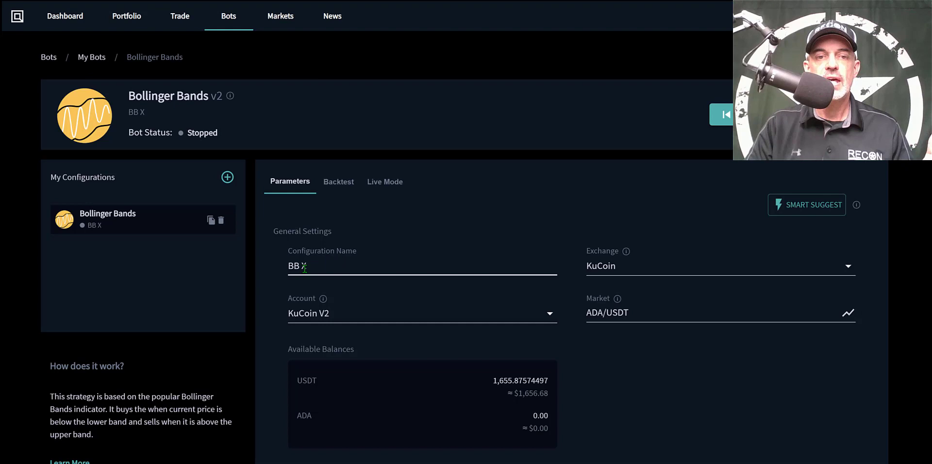
type("RECON BB")
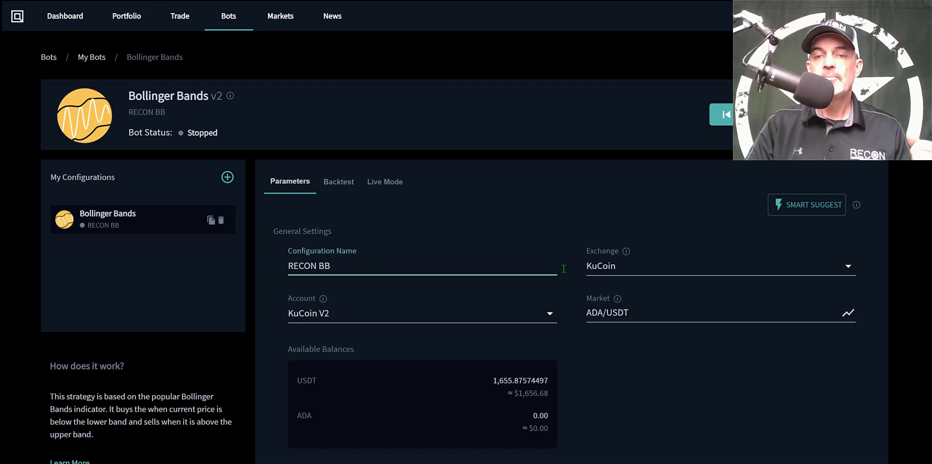
left_click(623, 265)
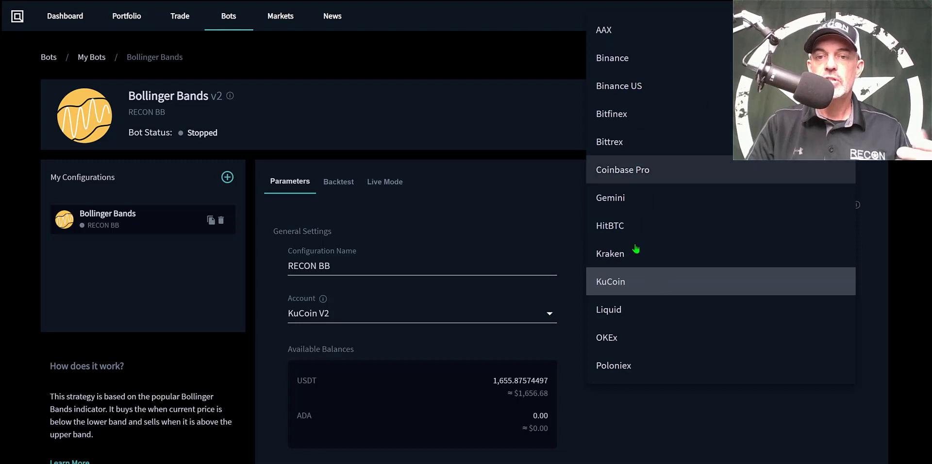
left_click(623, 284)
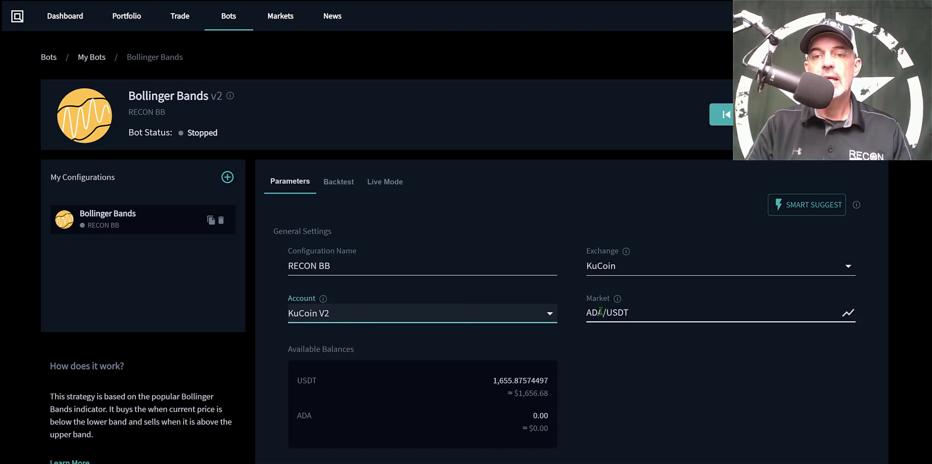
key("Tab")
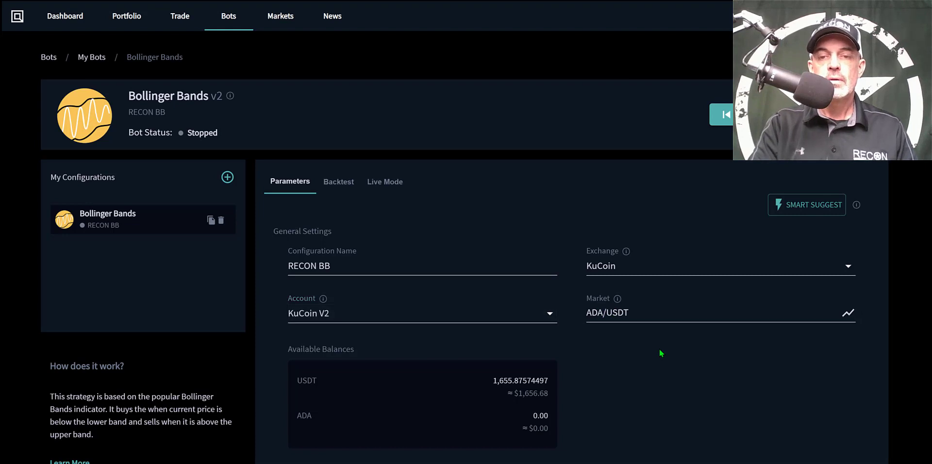
scroll(659, 348, "down", 3)
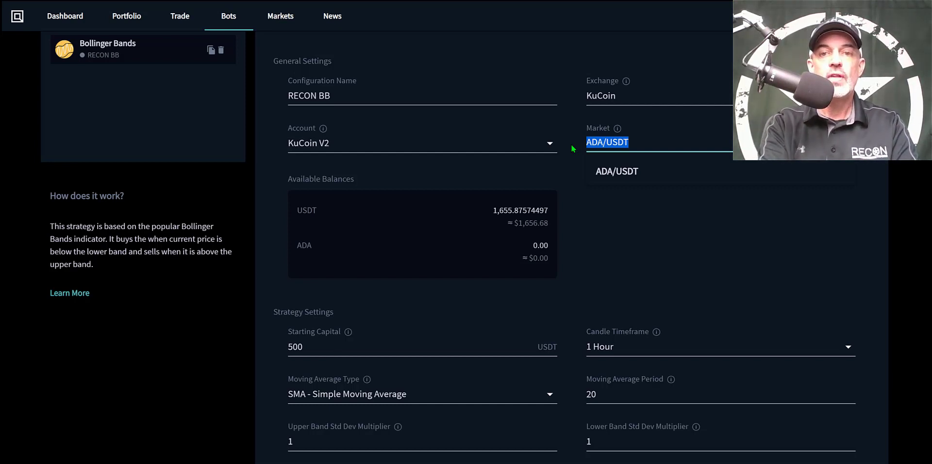
- Try ETH and UNI market searches, then set the market to ADA/USDT
type("ETH")
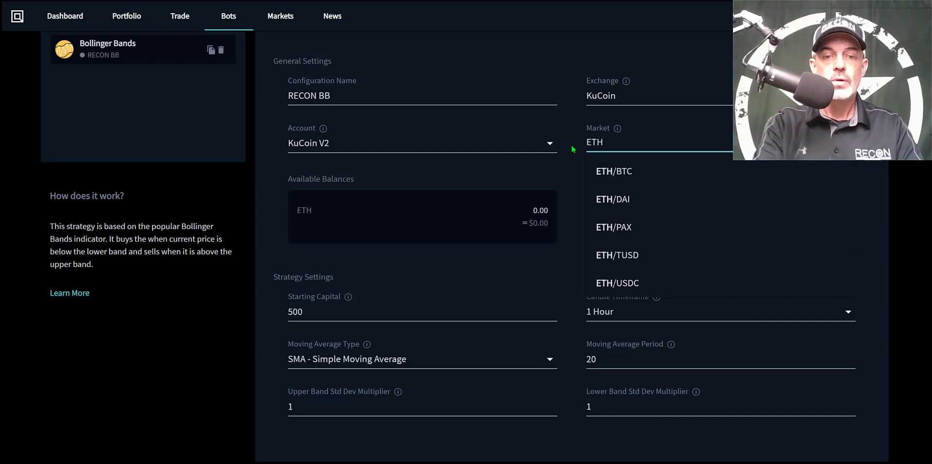
key("BackSpace")
key("BackSpace")
key("BackSpace")
type("UNI")
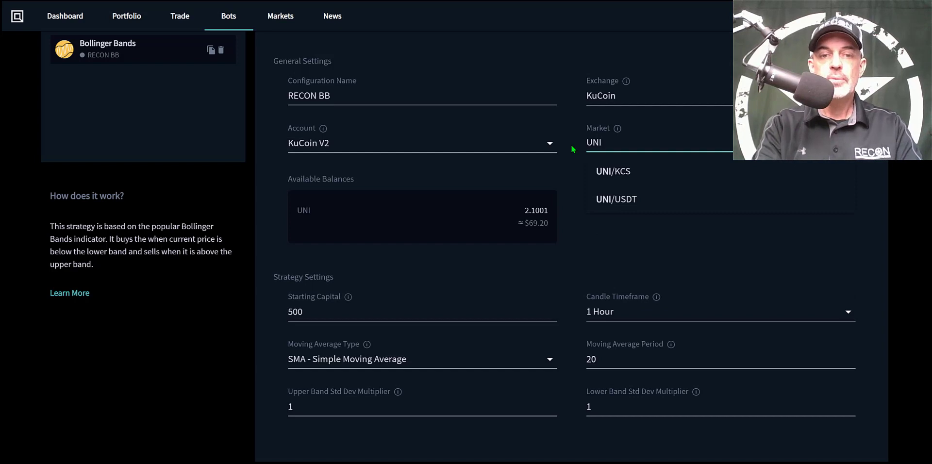
key("BackSpace")
key("BackSpace")
key("BackSpace")
type("ADA")
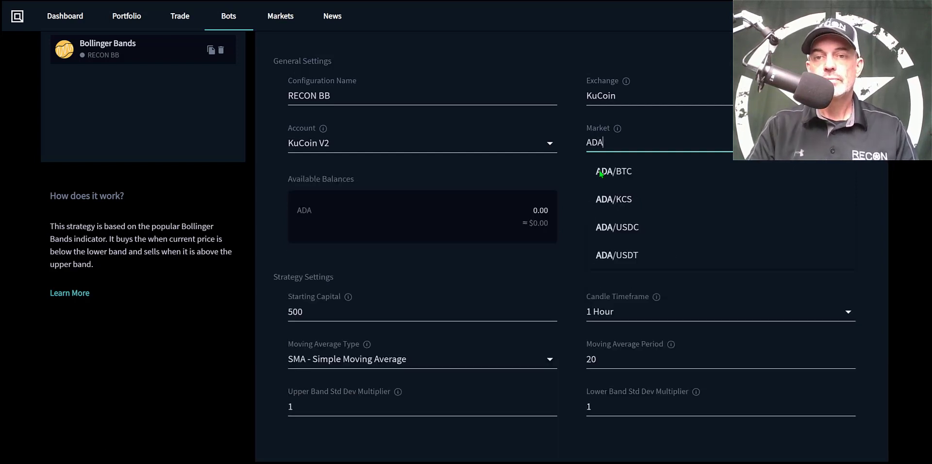
left_click(634, 255)
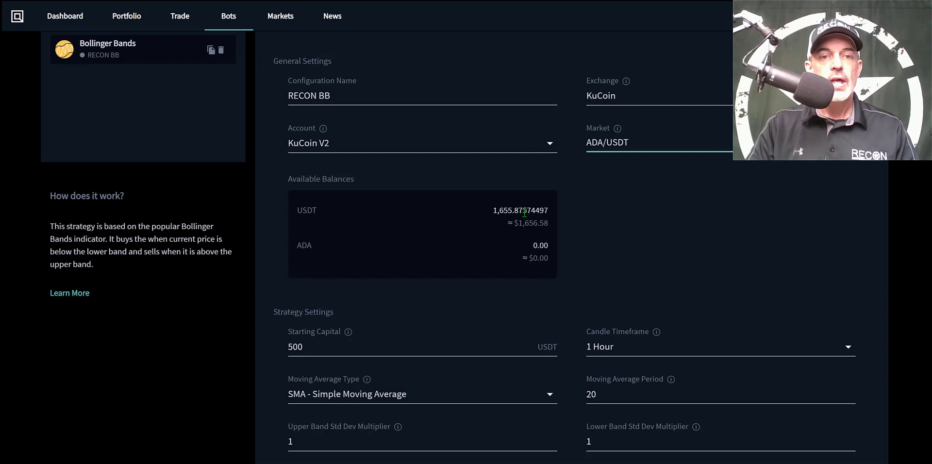
left_click(582, 245)
scroll(581, 245, "down", 2)
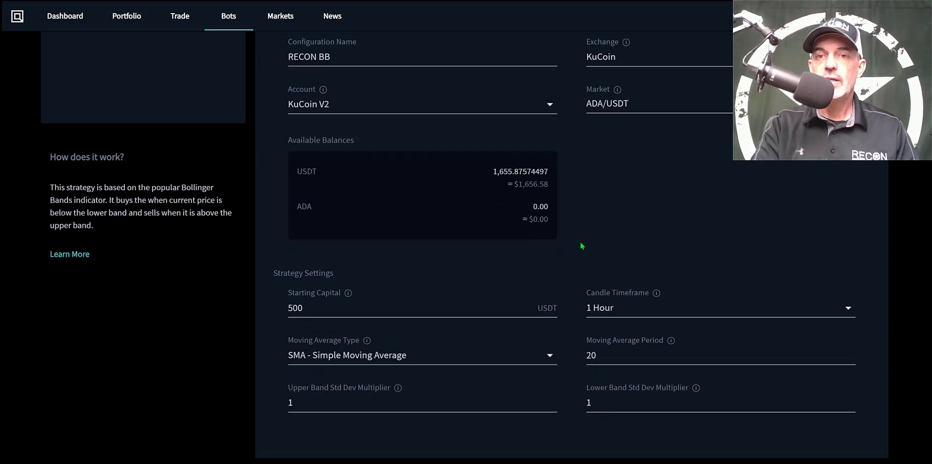
scroll(581, 246, "down", 1)
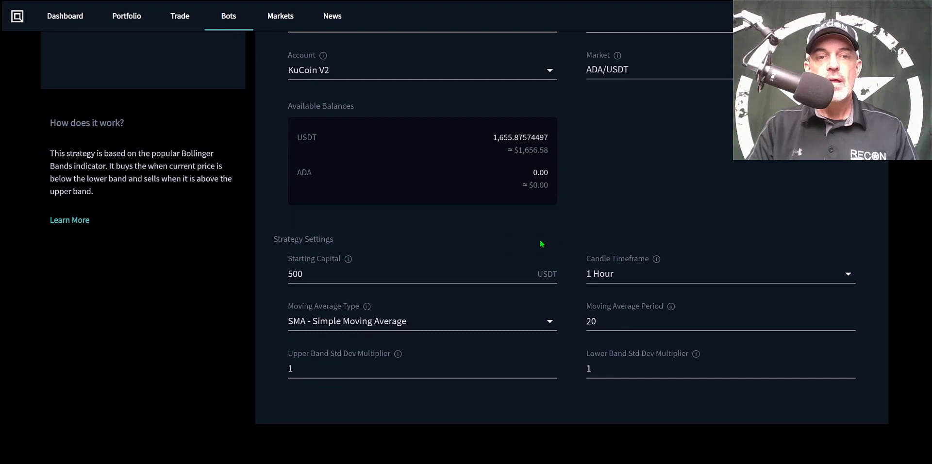
left_click(304, 274)
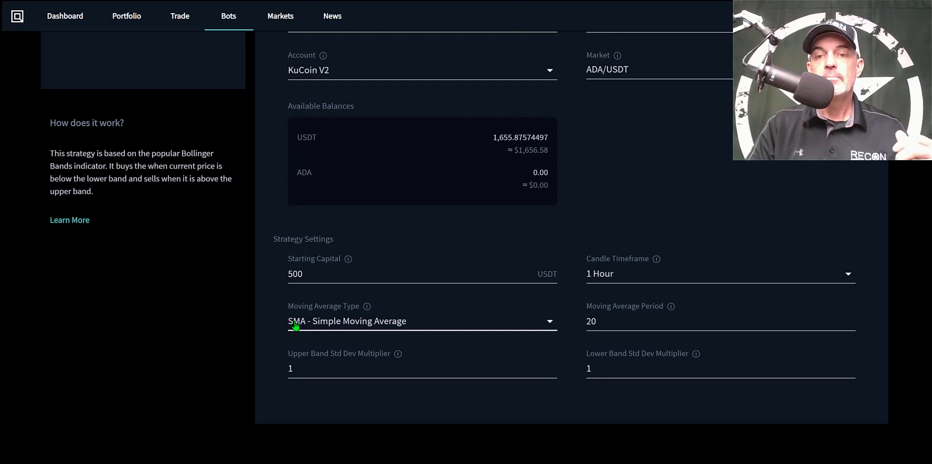
left_click(591, 315)
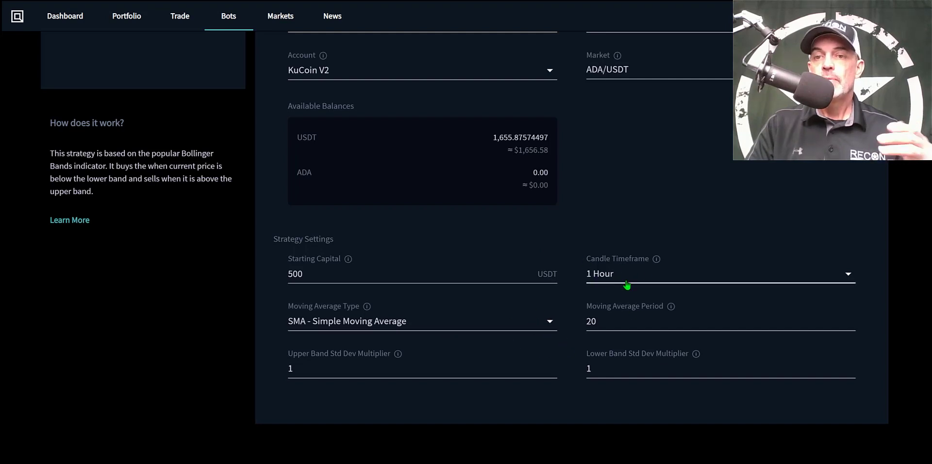
scroll(784, 190, "up", 5)
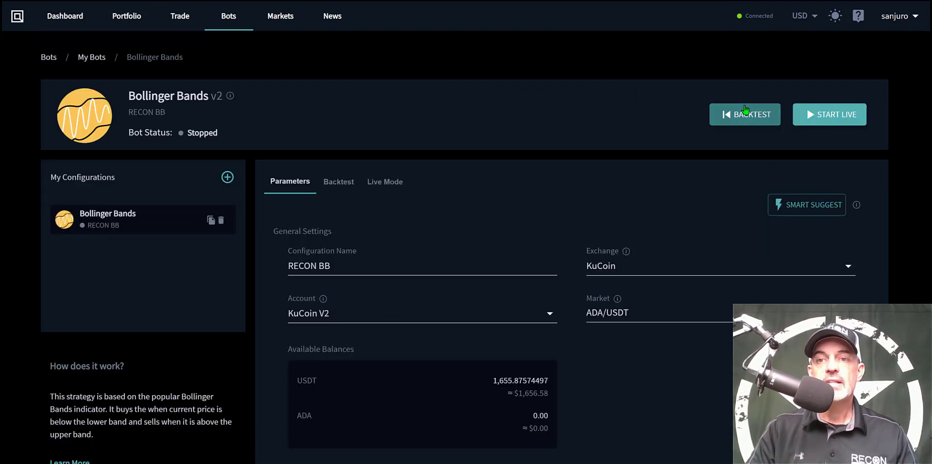
- Set the RECON BB backtest time frame to 1 Month
left_click(745, 110)
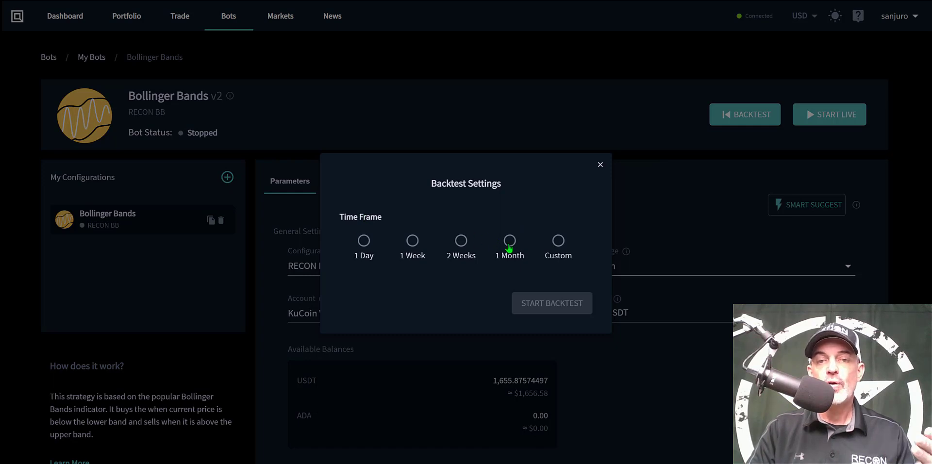
left_click(509, 244)
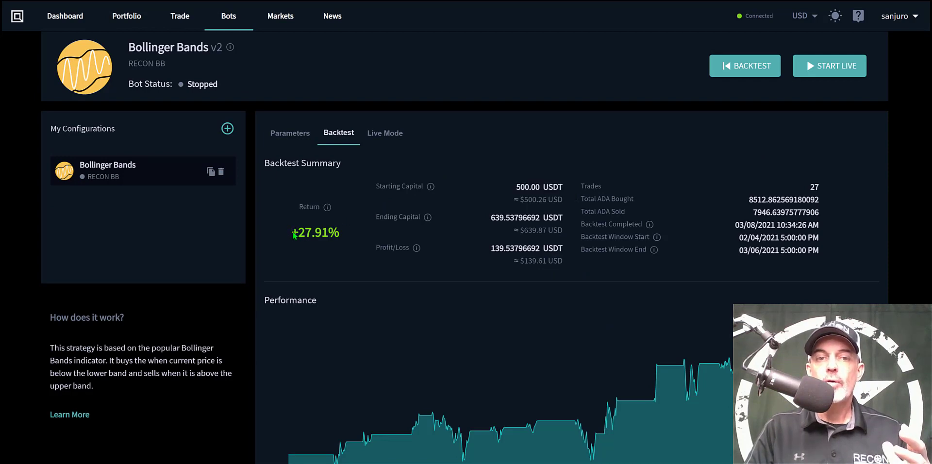
double_click(342, 229)
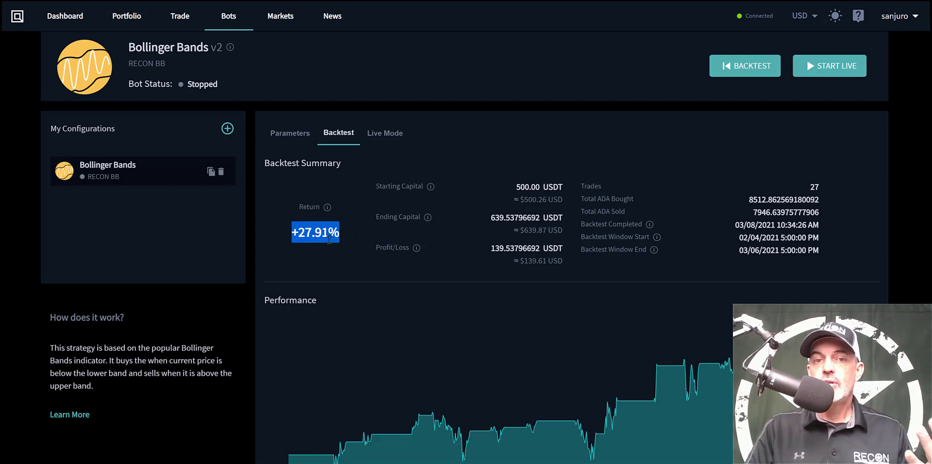
double_click(833, 186)
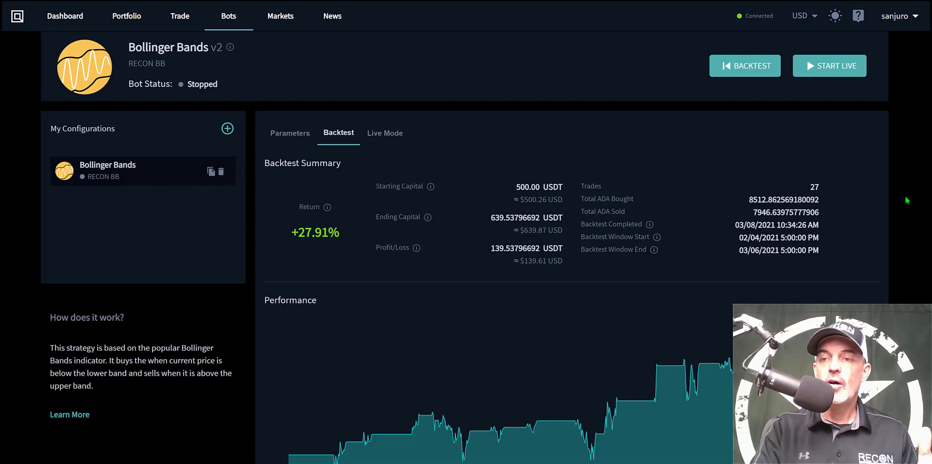
- Show the ADA/USDT market chart with Bollinger Bands in fullscreen mode
scroll(907, 200, "down", 5)
scroll(907, 199, "down", 4)
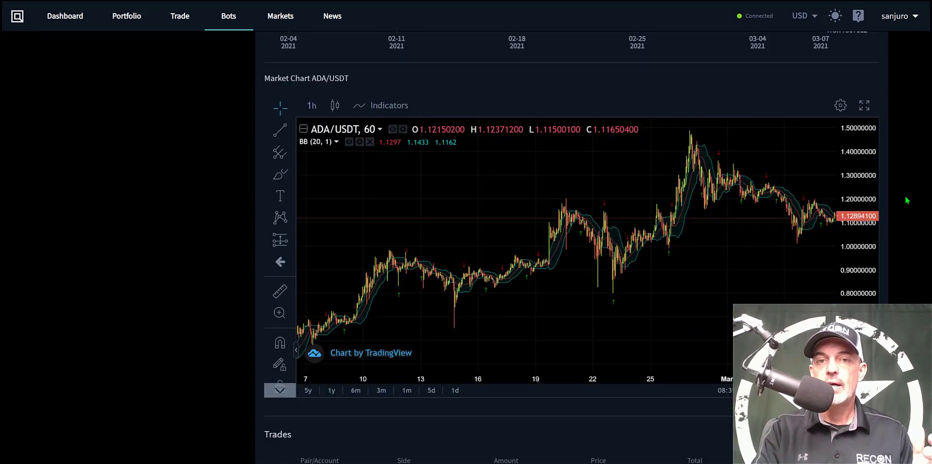
scroll(906, 200, "down", 1)
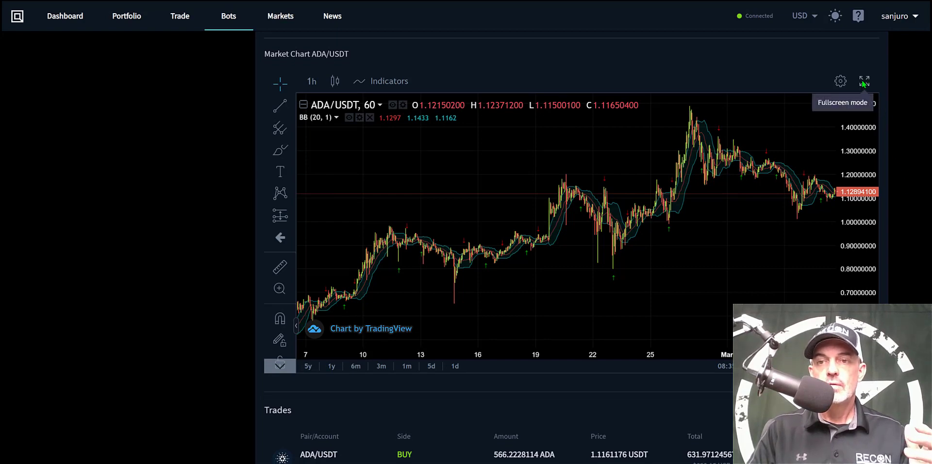
left_click(864, 81)
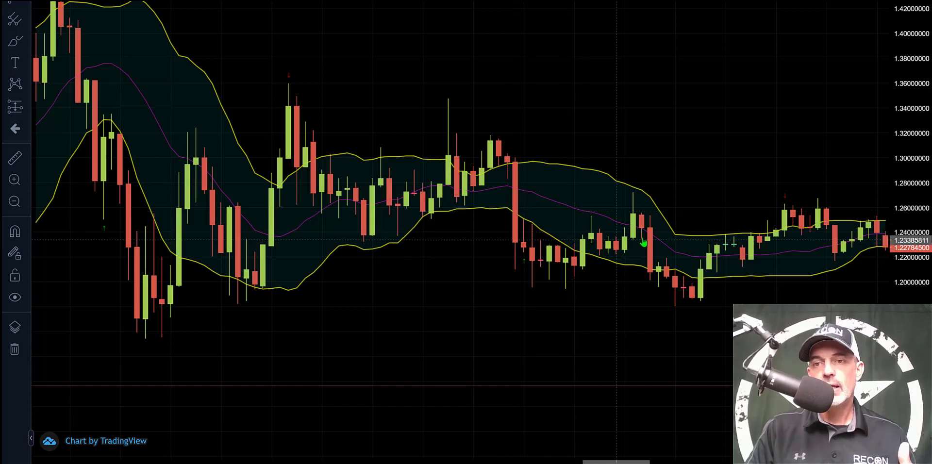
- Exit fullscreen, review the trades and activity log, then return to the +27.91% backtest summary
key("Escape")
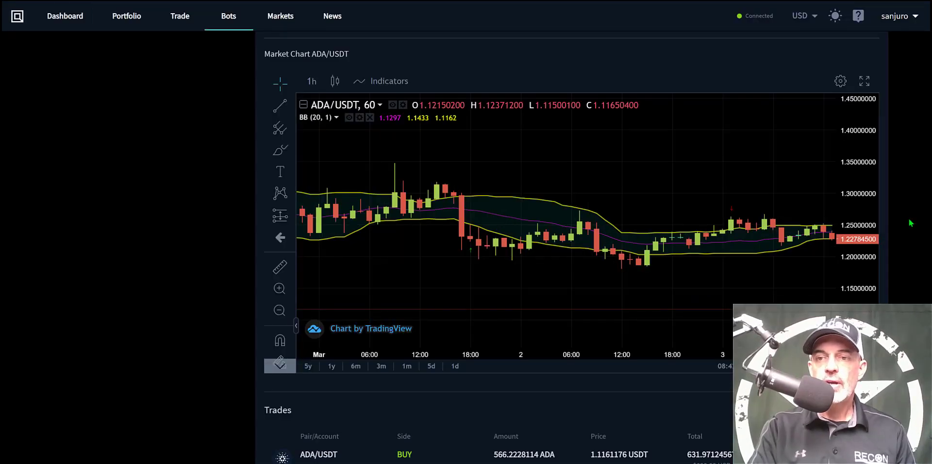
scroll(910, 222, "down", 10)
scroll(910, 223, "up", 1)
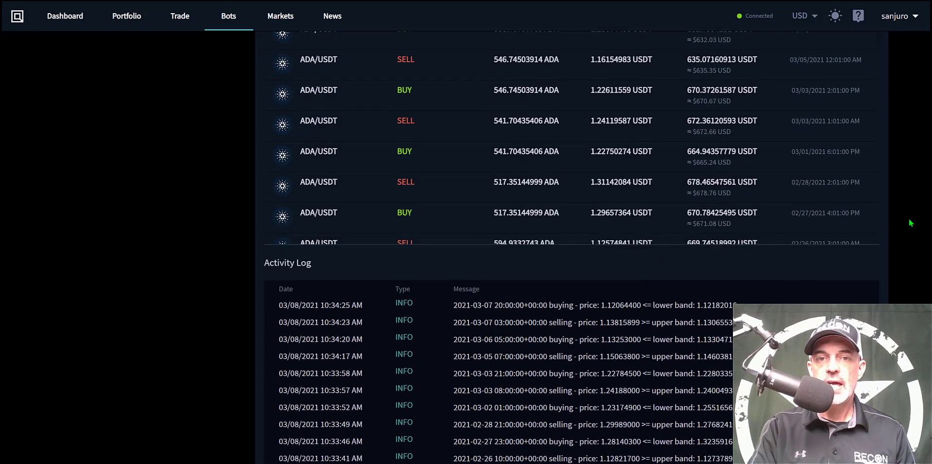
scroll(911, 223, "up", 1)
scroll(910, 223, "up", 1)
scroll(909, 219, "up", 2)
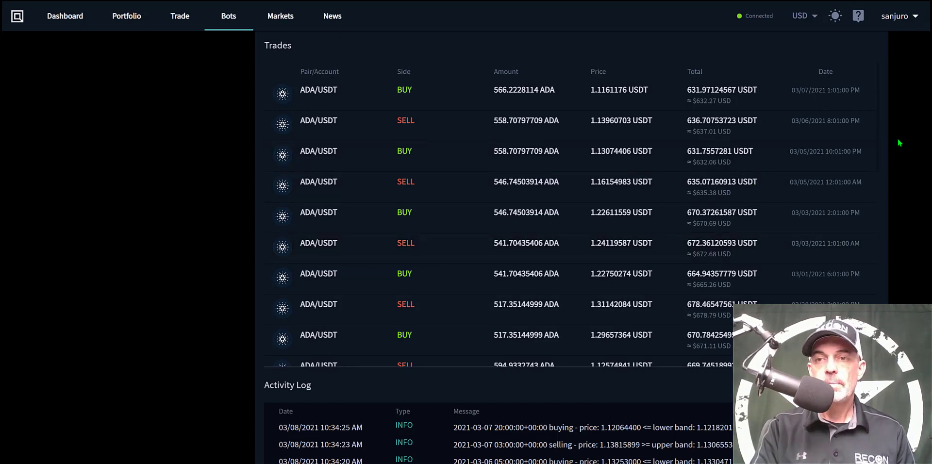
scroll(898, 142, "up", 10)
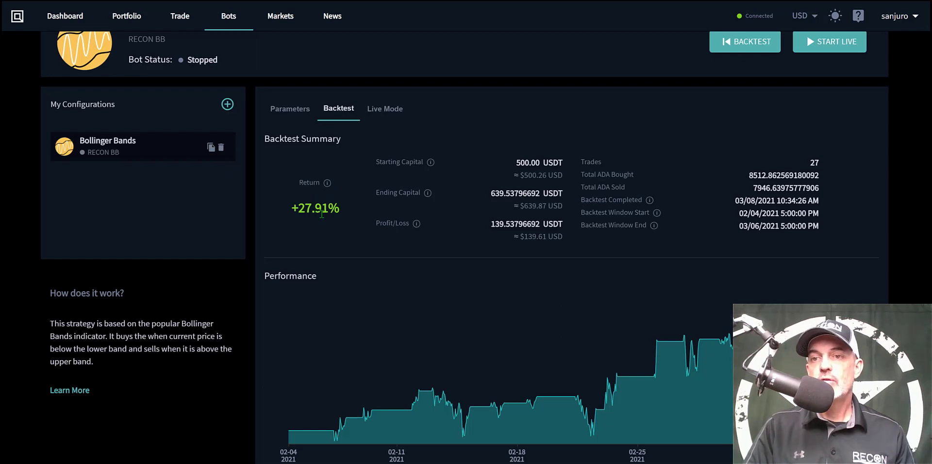
- Change the Moving Average Period parameter from 20 to 9
left_click(295, 112)
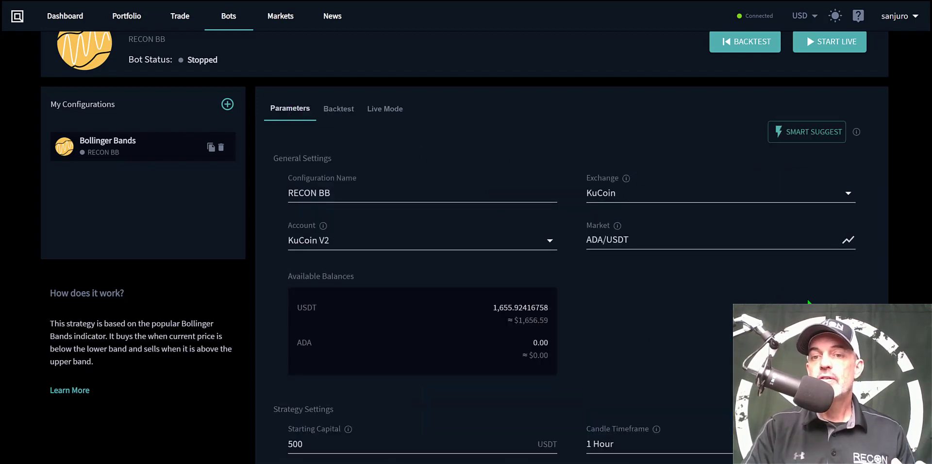
scroll(734, 205, "down", 2)
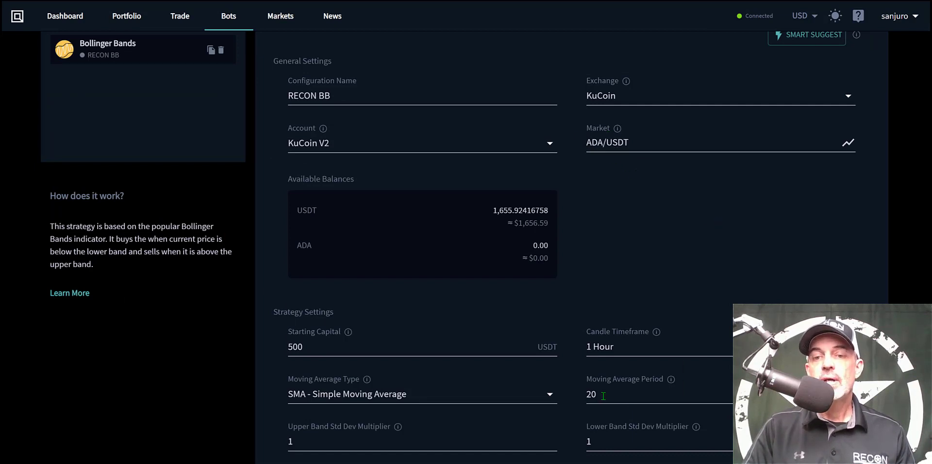
left_click(588, 395)
left_click_drag(574, 394, 593, 386)
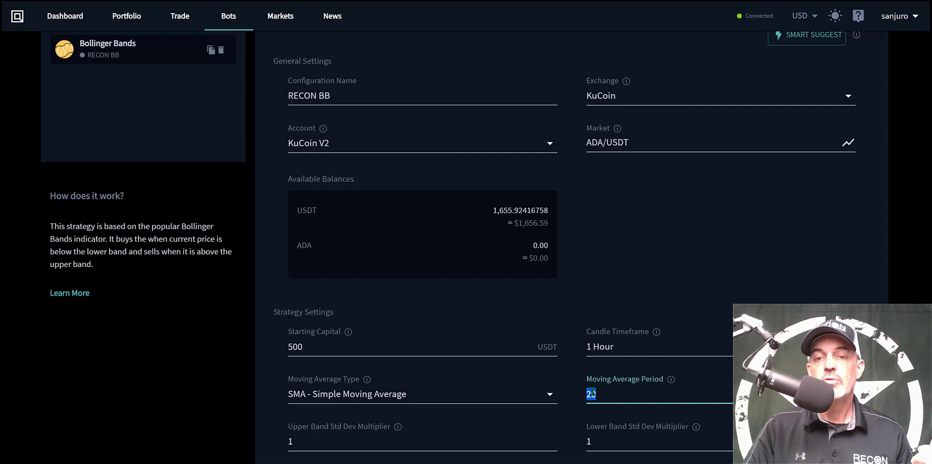
type("9")
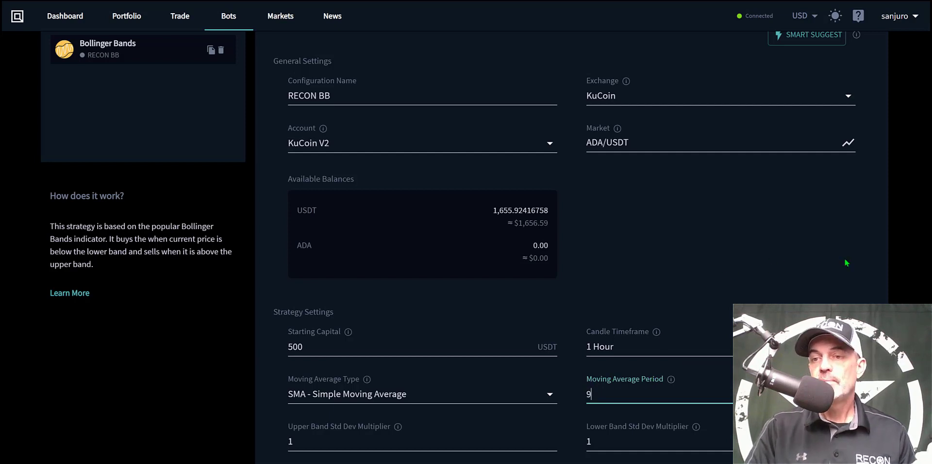
left_click(876, 259)
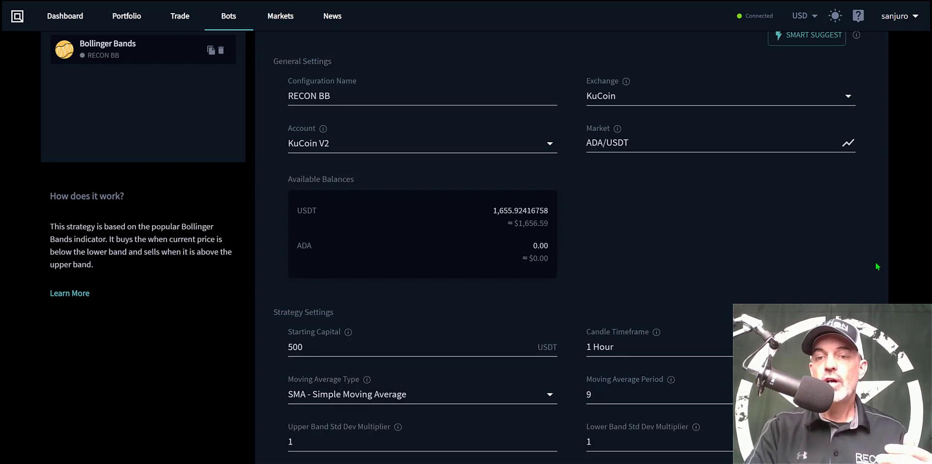
scroll(875, 262, "up", 3)
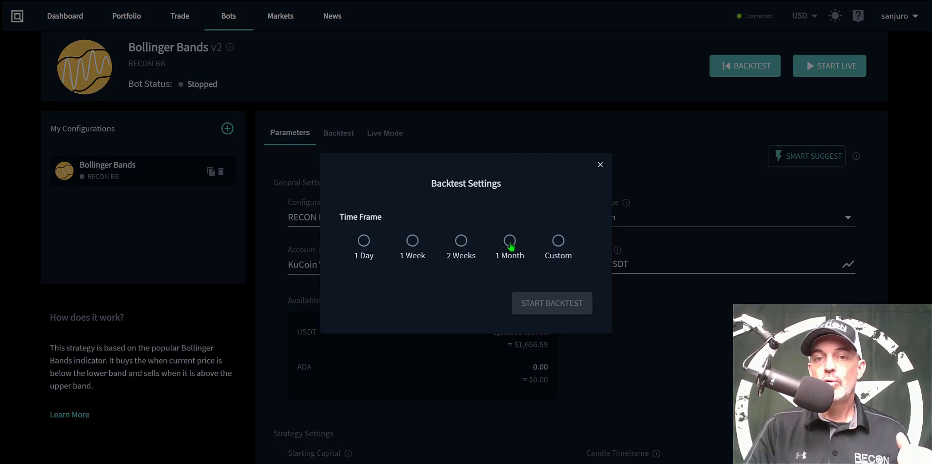
- Run a 1 Month backtest with the 9-period moving average
left_click(509, 242)
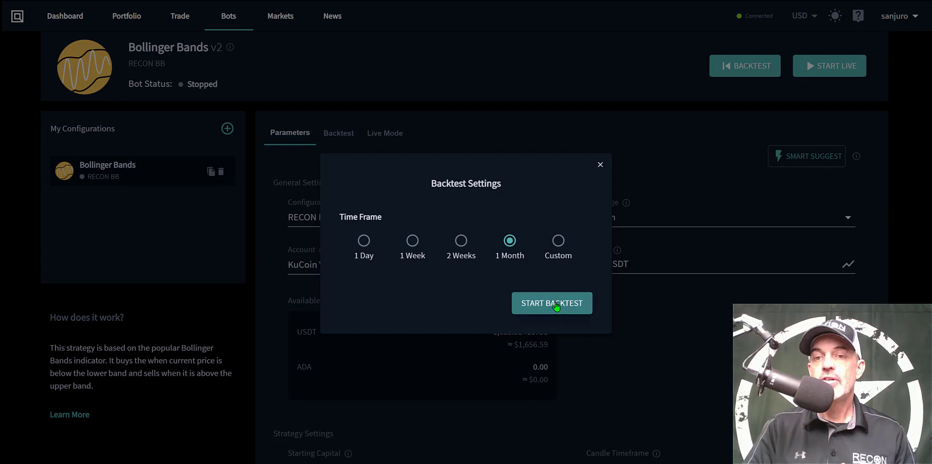
left_click(555, 303)
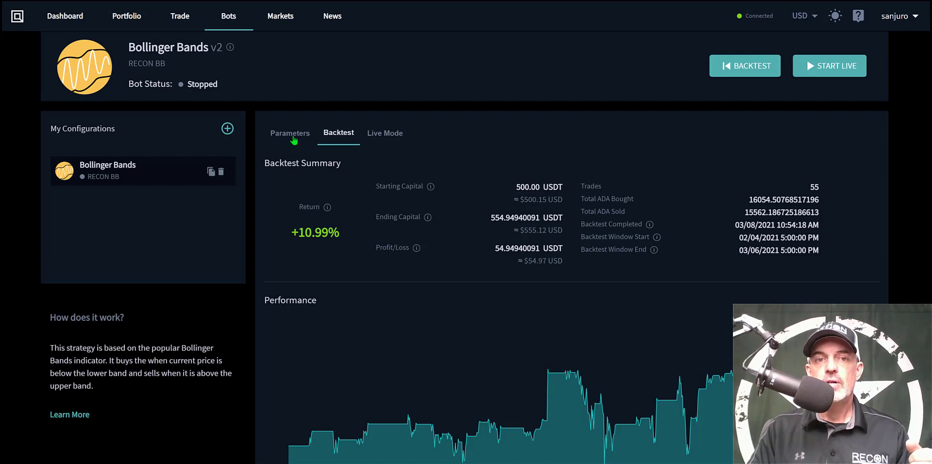
- Change RECON BB's Moving Average Period from 9 back to 20 in the parameters
left_click(293, 140)
scroll(437, 267, "down", 3)
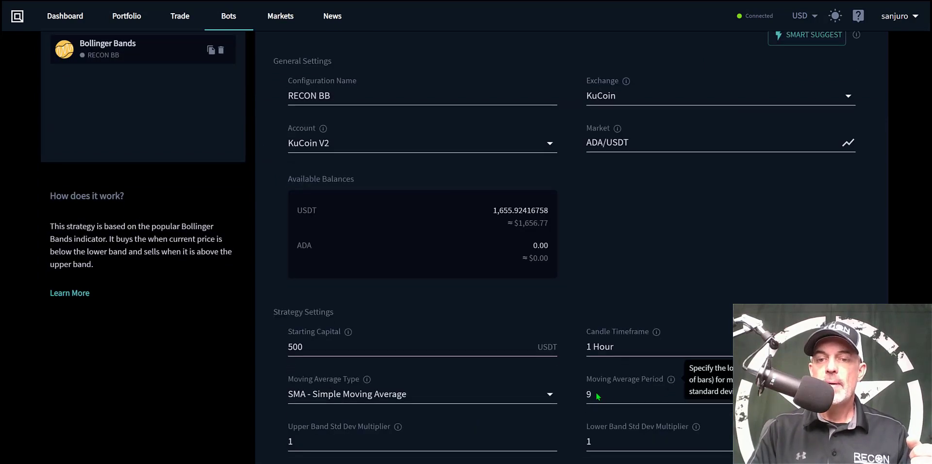
left_click_drag(595, 392, 578, 395)
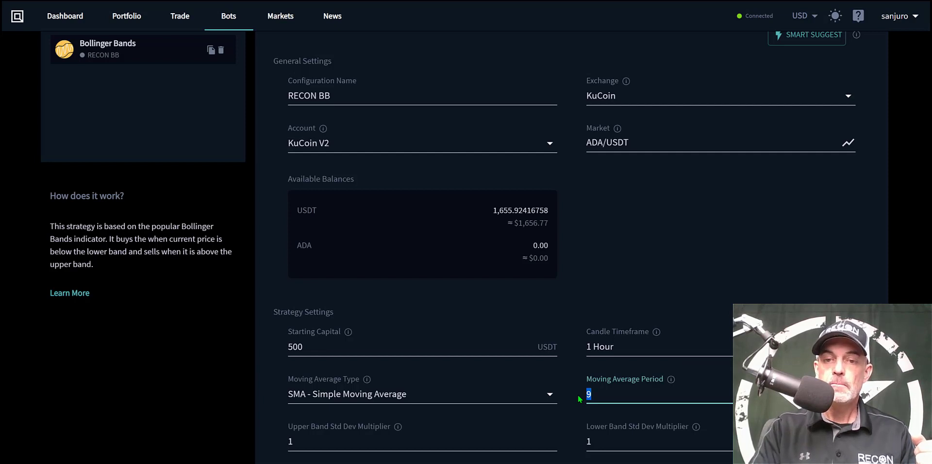
type("20")
left_click(805, 270)
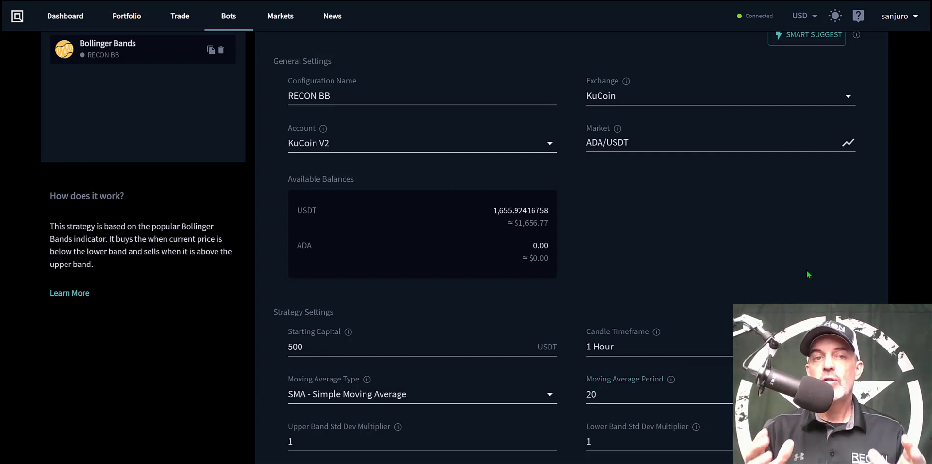
scroll(807, 272, "up", 2)
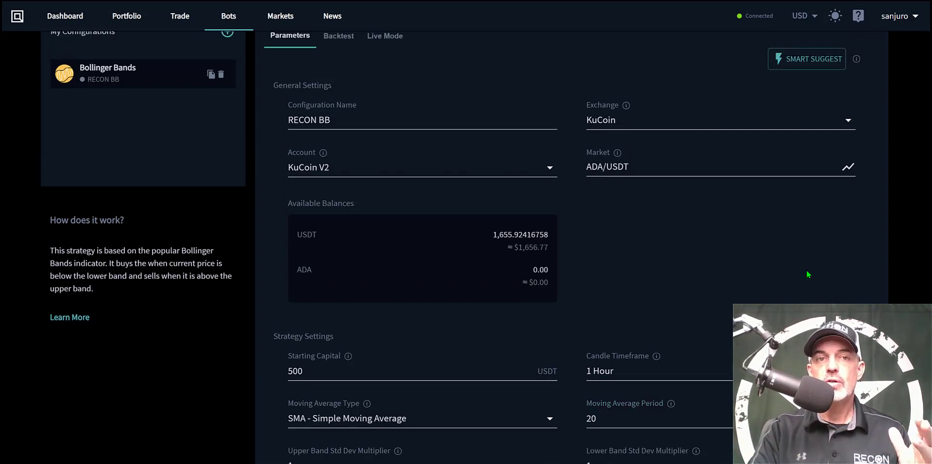
scroll(807, 275, "up", 2)
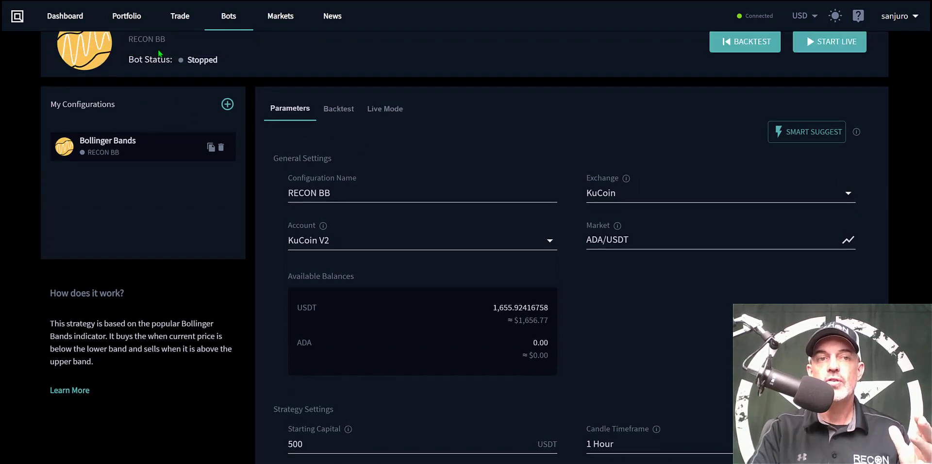
scroll(160, 54, "up", 1)
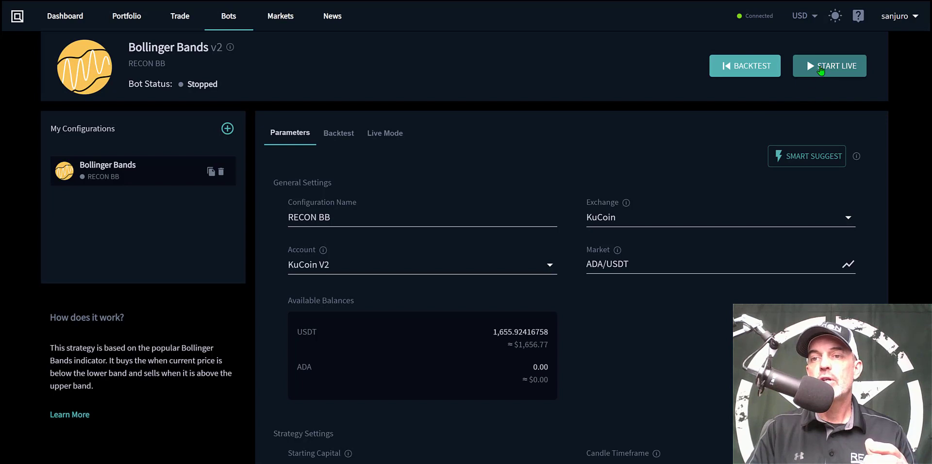
- Launch RECON BB in live mode, confirming the KuCoin V2 account
left_click(819, 72)
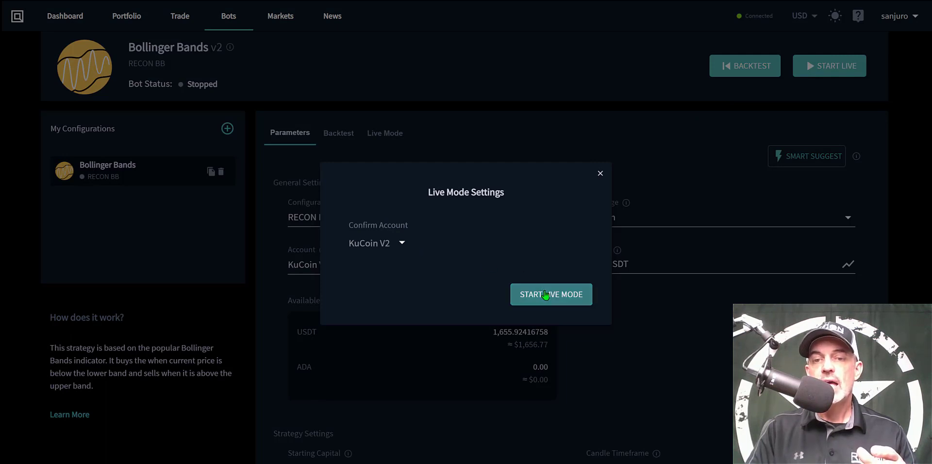
left_click(545, 294)
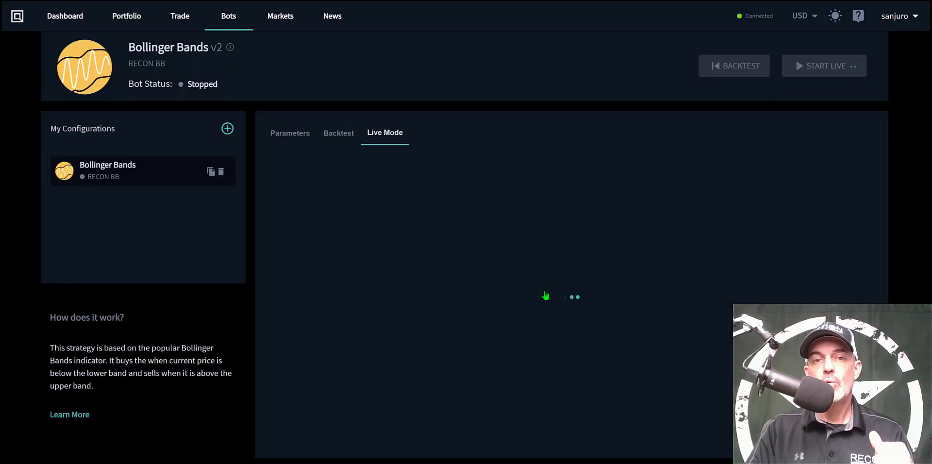